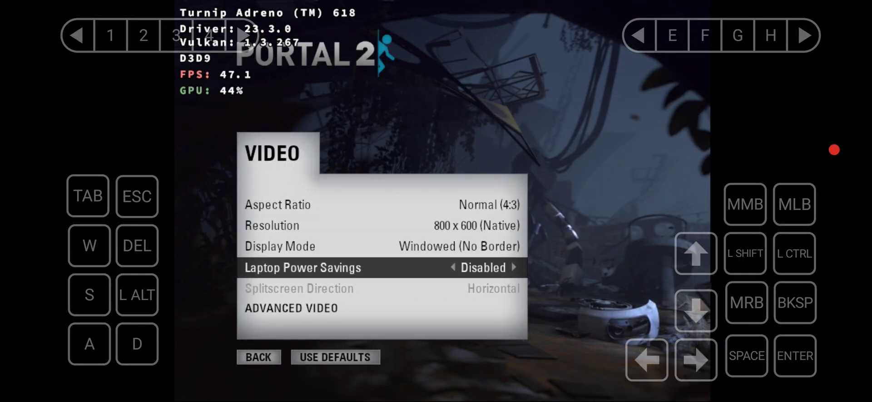
- Open Advanced Video settings, with shader, effect and model detail on Low
key("Down")
key("Return")
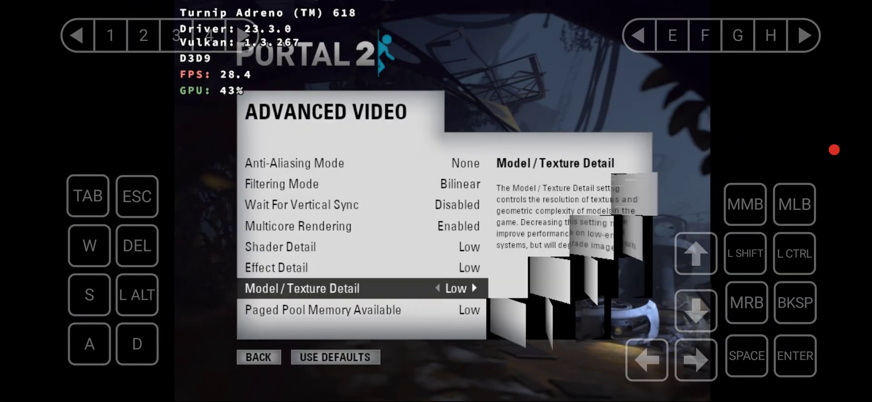
key("Down")
key("Down")
key("Down")
key("Down")
key("Down")
key("Down")
key("Down")
key("Down")
key("Down")
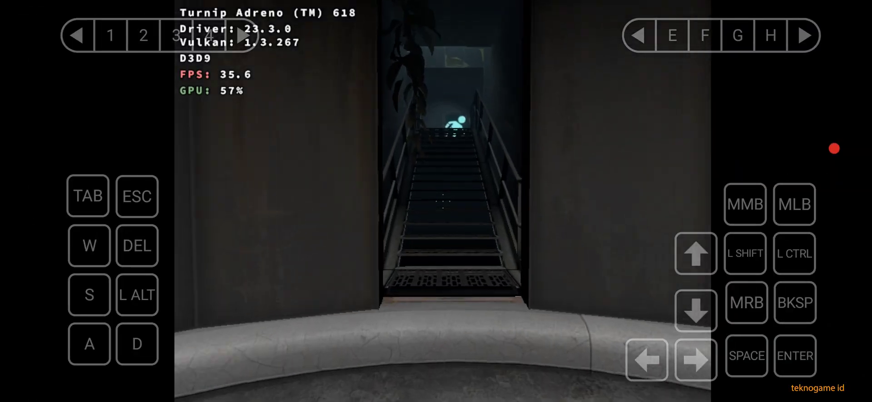
- Walk up the stairs, past the chamber window, and into overgrown test chamber 01
key("w")
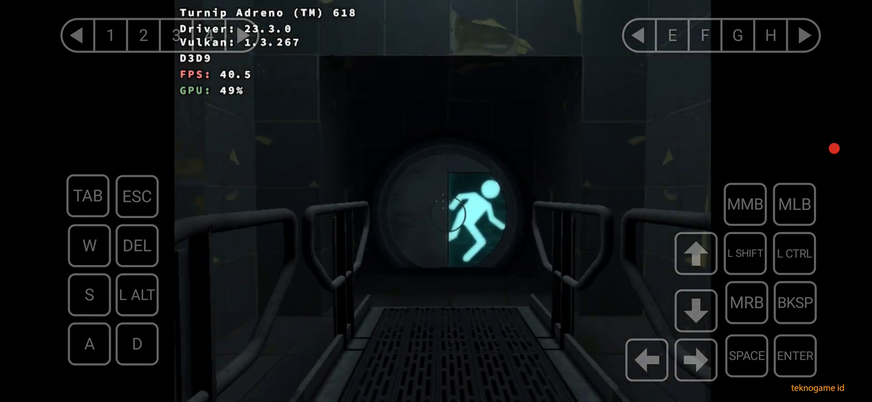
key("w")
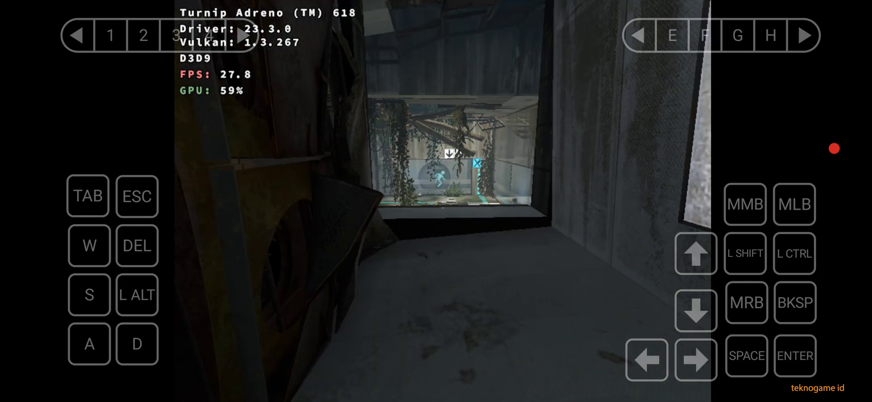
key("w")
key("w")
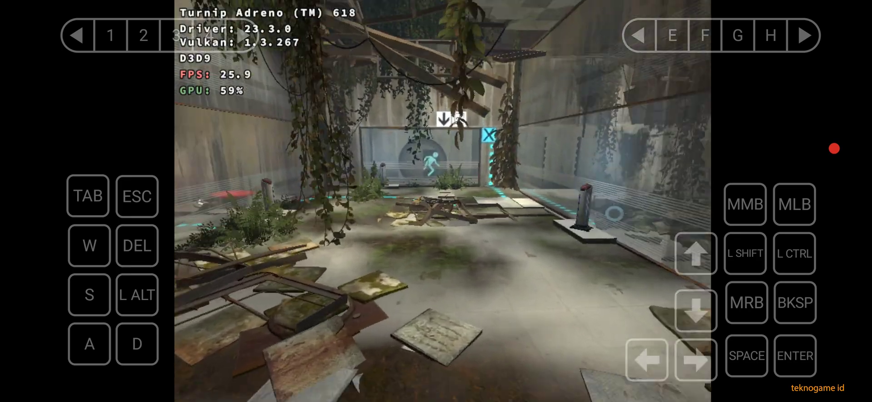
key("w")
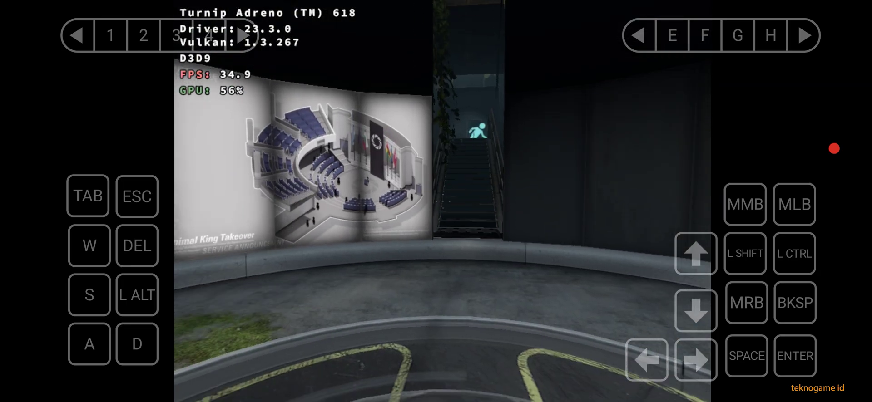
- Climb from the elevator through the ruined office, tiled room and round door into the courtyard
key("w")
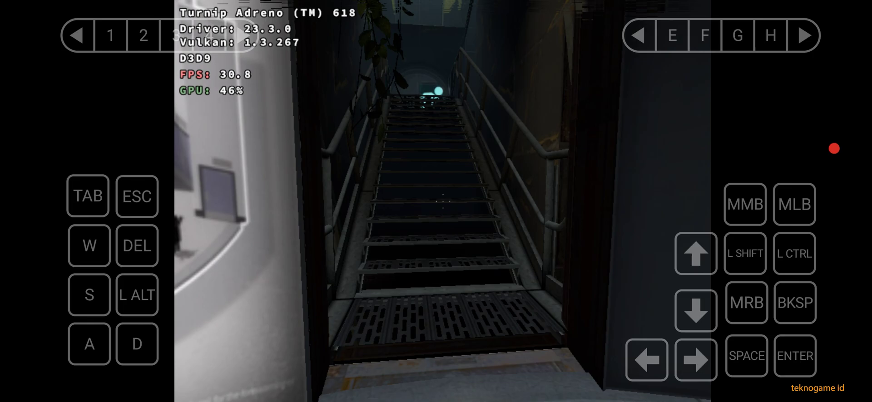
key("w")
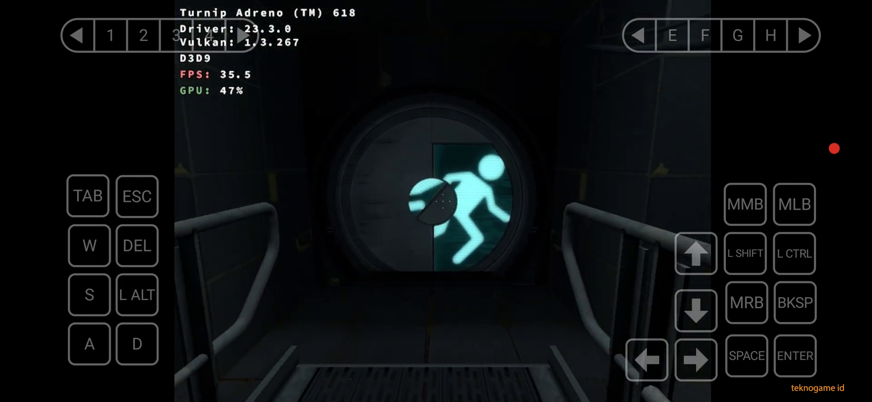
key("w")
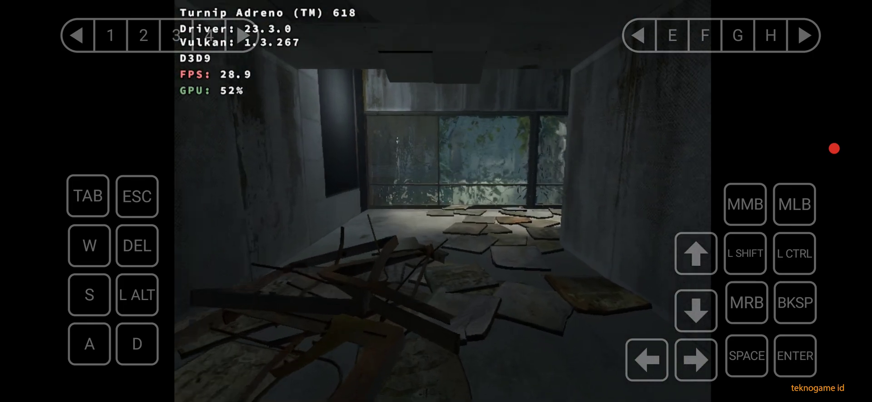
key("w")
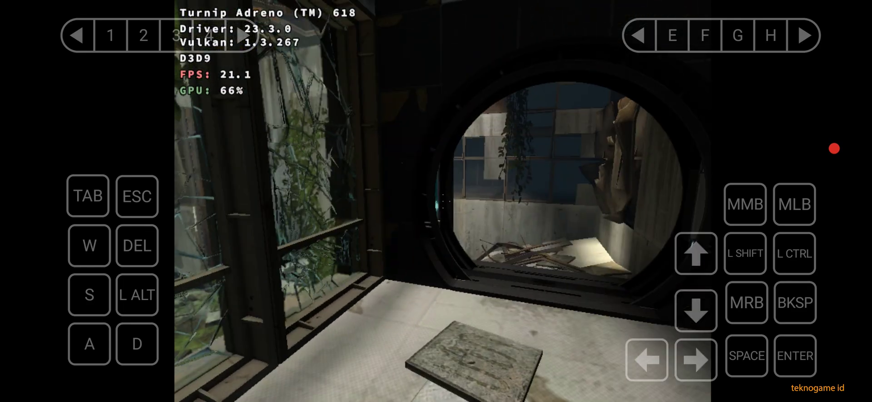
key("w")
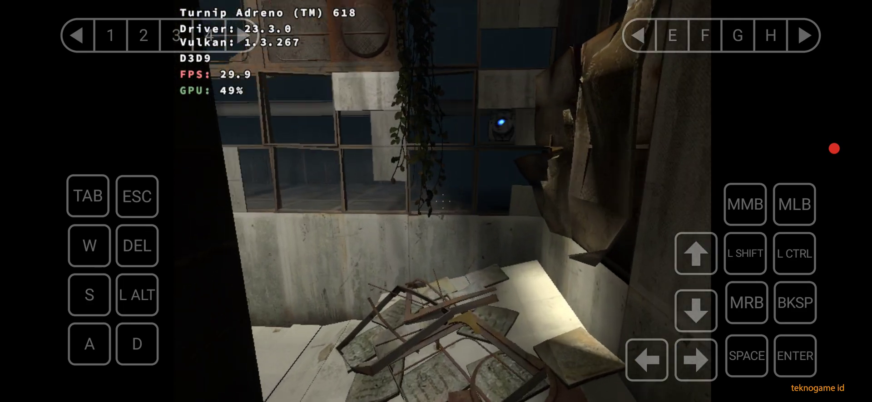
key("w")
key("w")
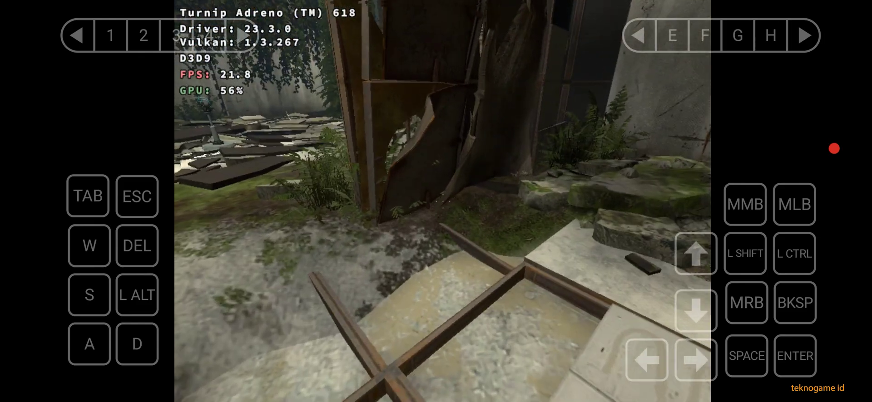
key("w")
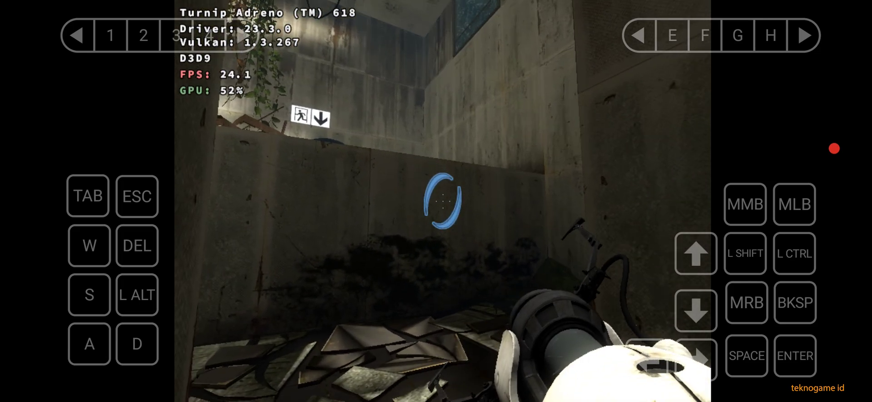
- Place a blue portal on the lower wall ahead and walk through it
left_click(442, 198)
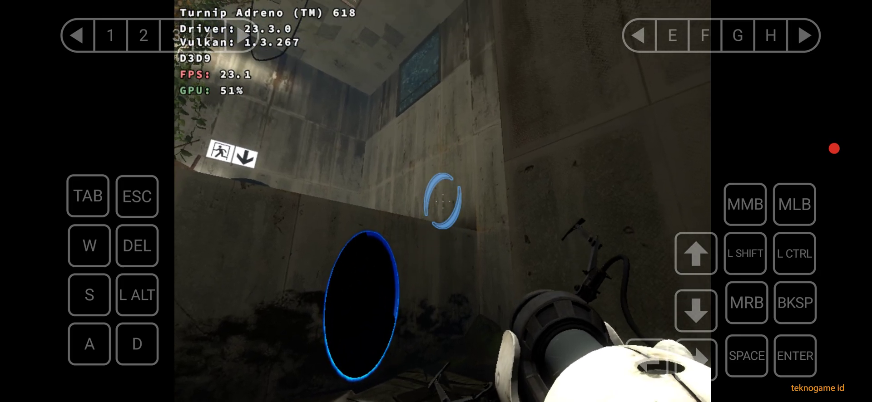
left_click(442, 199)
left_click(443, 199)
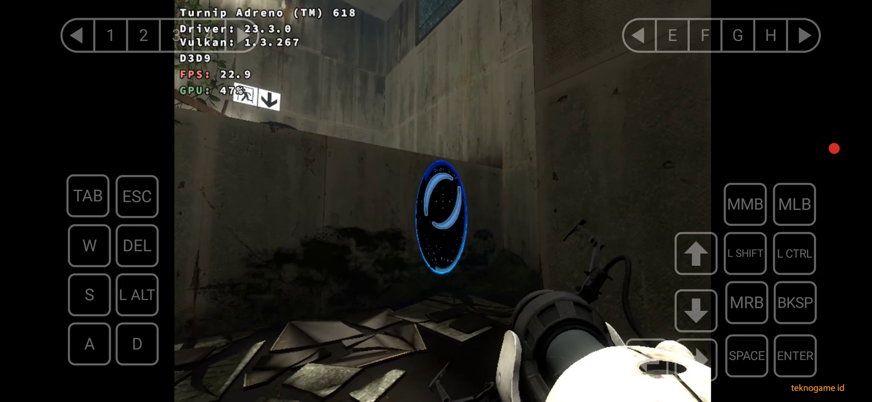
key("z")
key("z")
key("w")
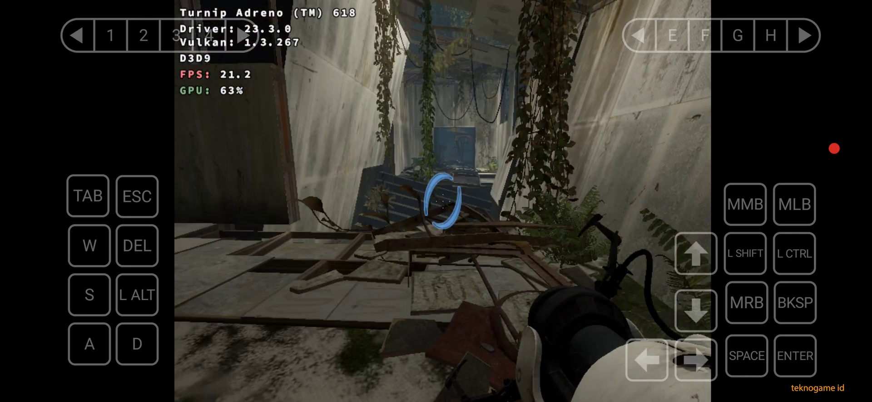
key("w")
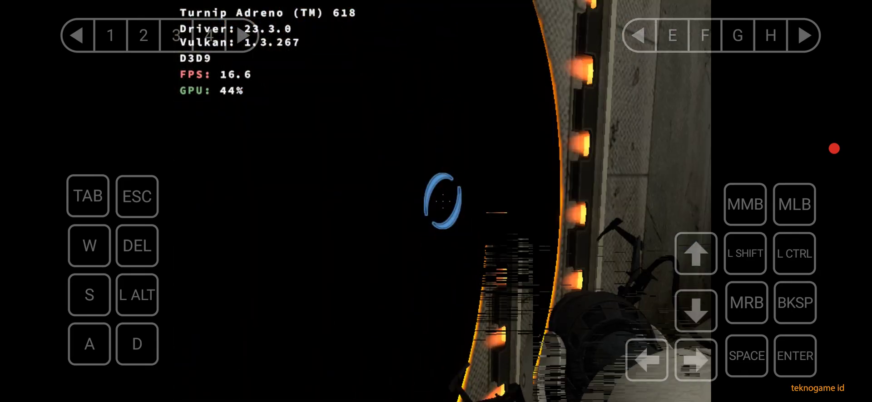
- Turn toward the orange portal and fire a portal at its surface
left_click_drag(436, 205, 341, 204)
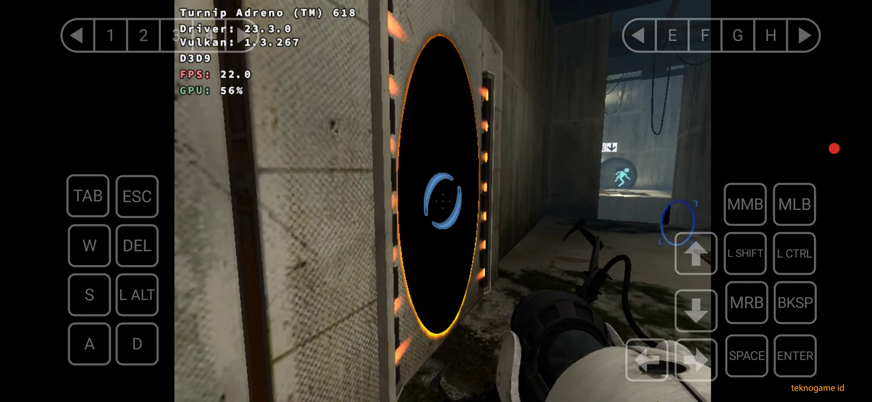
left_click_drag(477, 204, 382, 205)
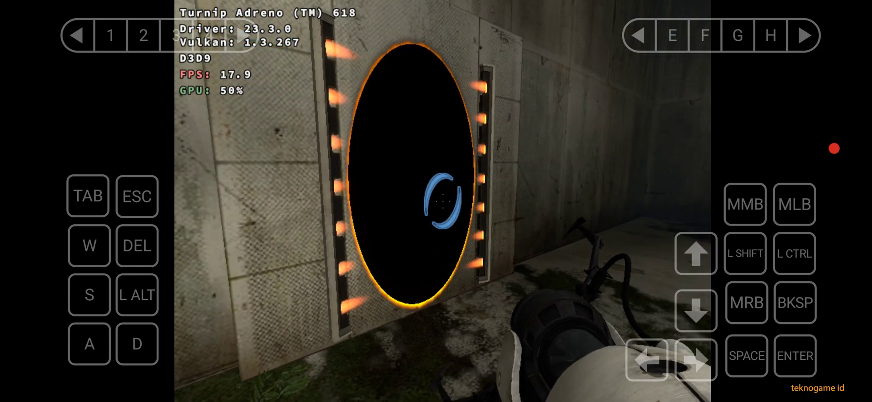
left_click(443, 197)
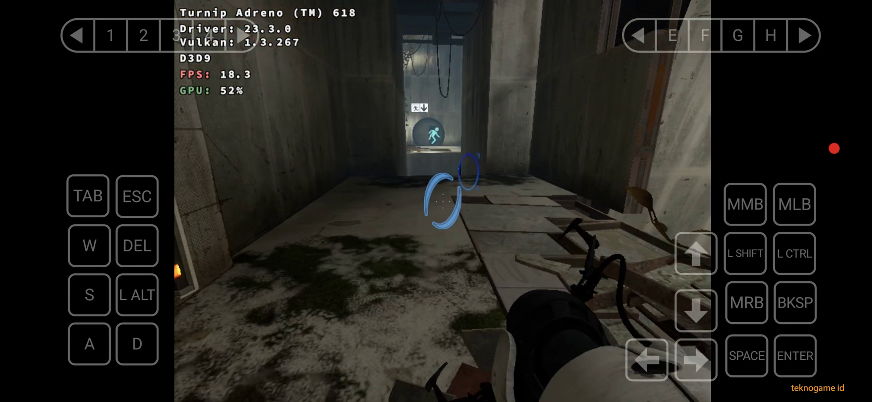